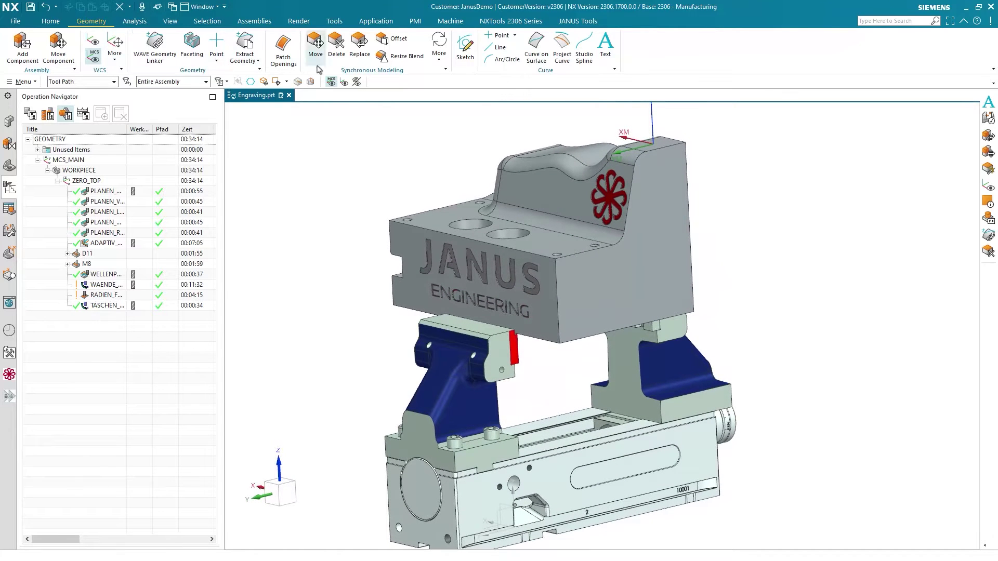
Place the JANUS text on the block's side face, following its bottom edge.
left_click(611, 52)
middle_click_drag(538, 87, 470, 138)
left_click(581, 283)
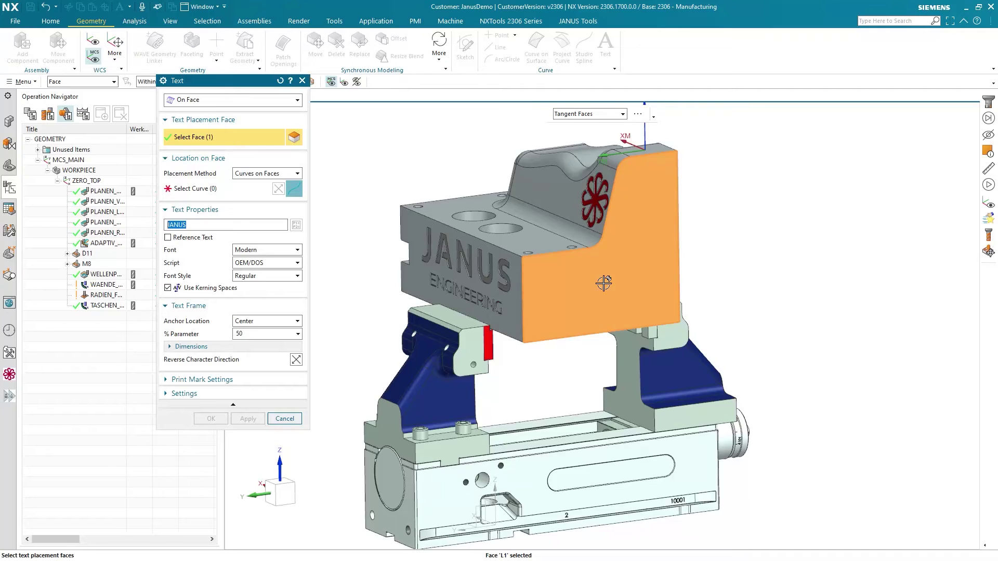
scroll(604, 283, "up", 2)
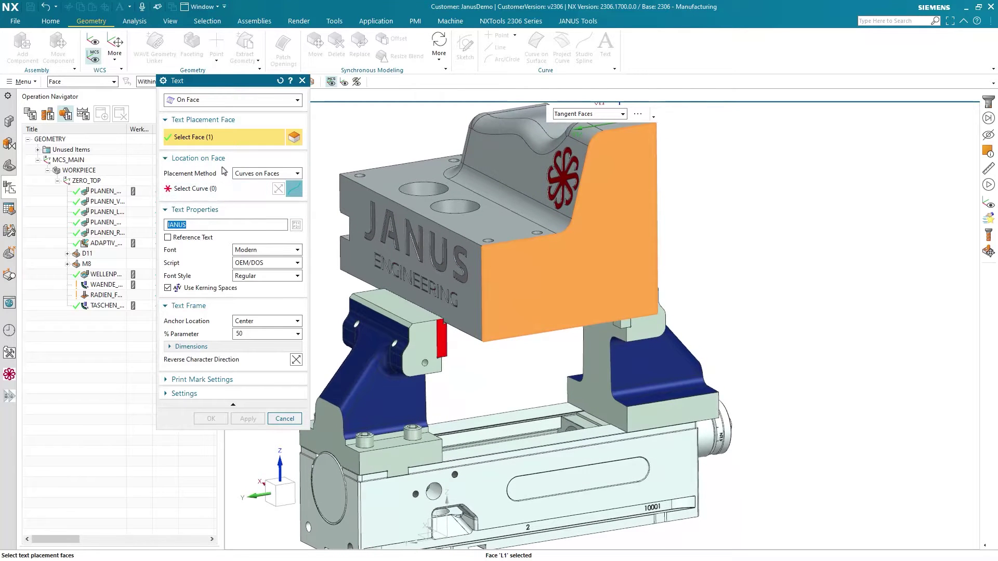
left_click(196, 191)
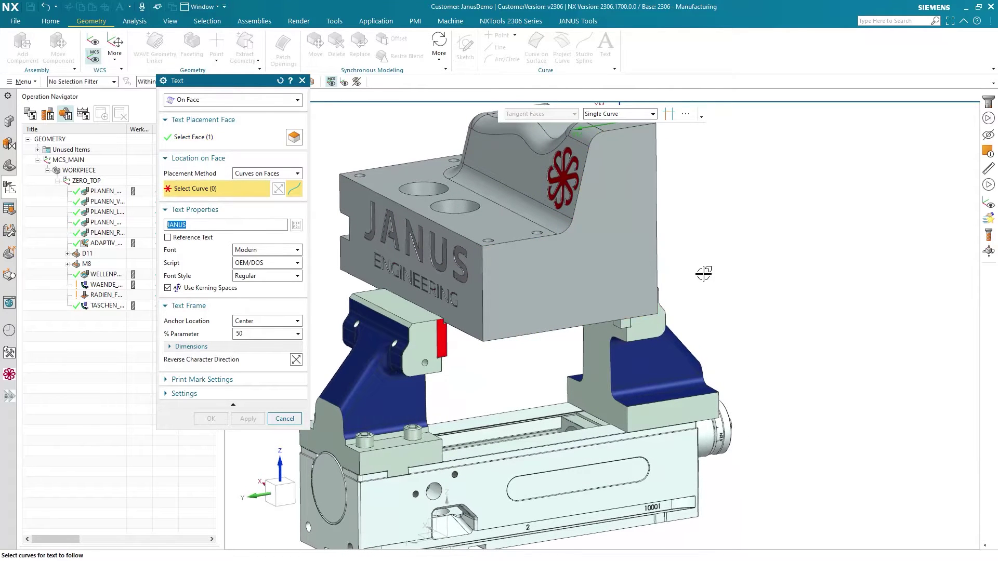
left_click(537, 333)
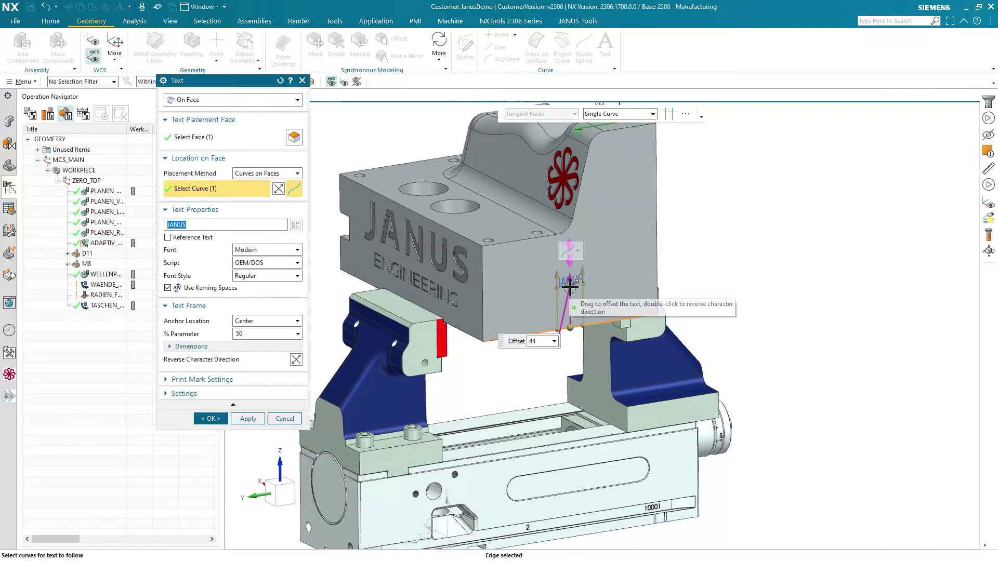
scroll(551, 283, "up", 5)
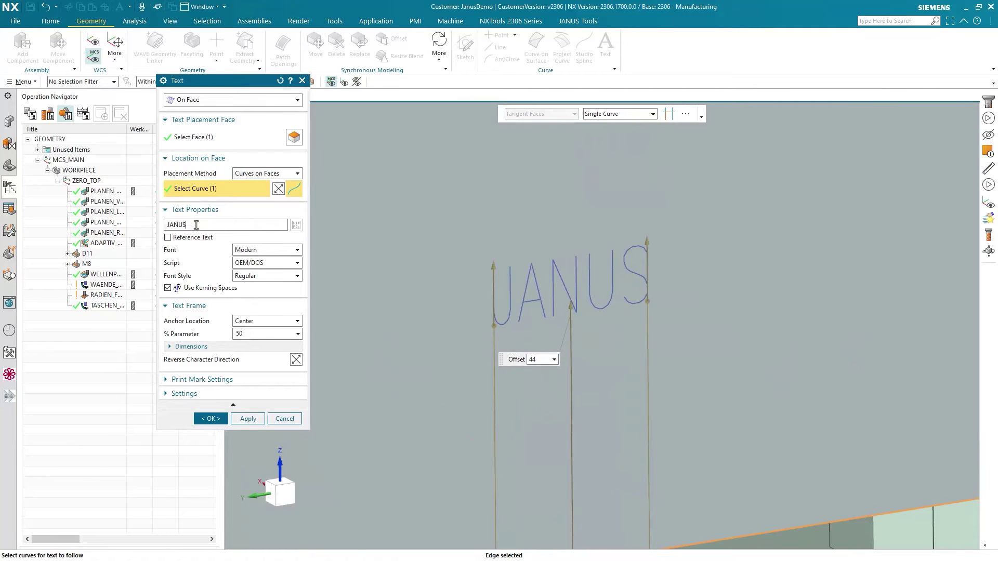
double_click(209, 225)
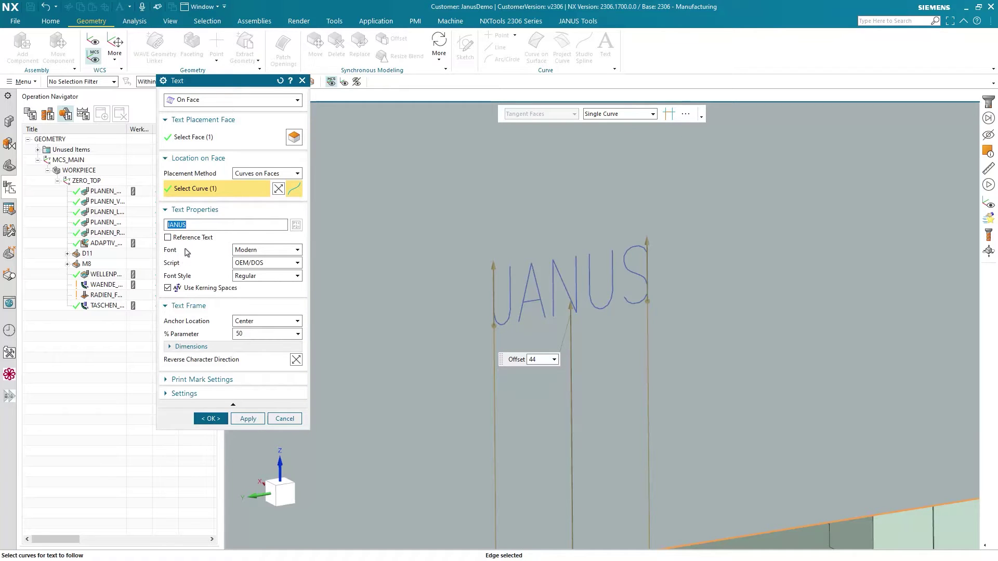
Try the Monotype Corsiva font, revert to Modern, and confirm the text.
left_click(254, 251)
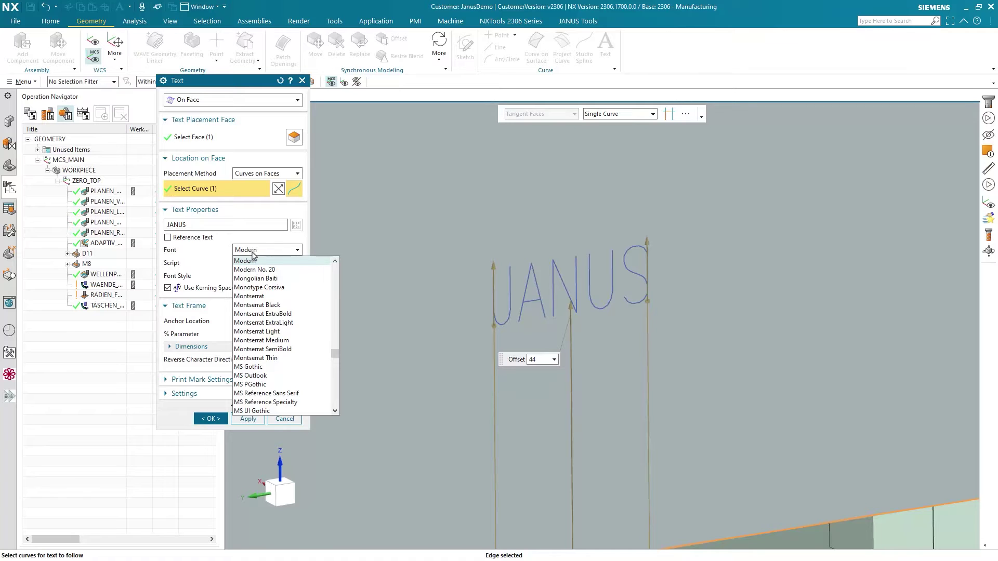
left_click(253, 251)
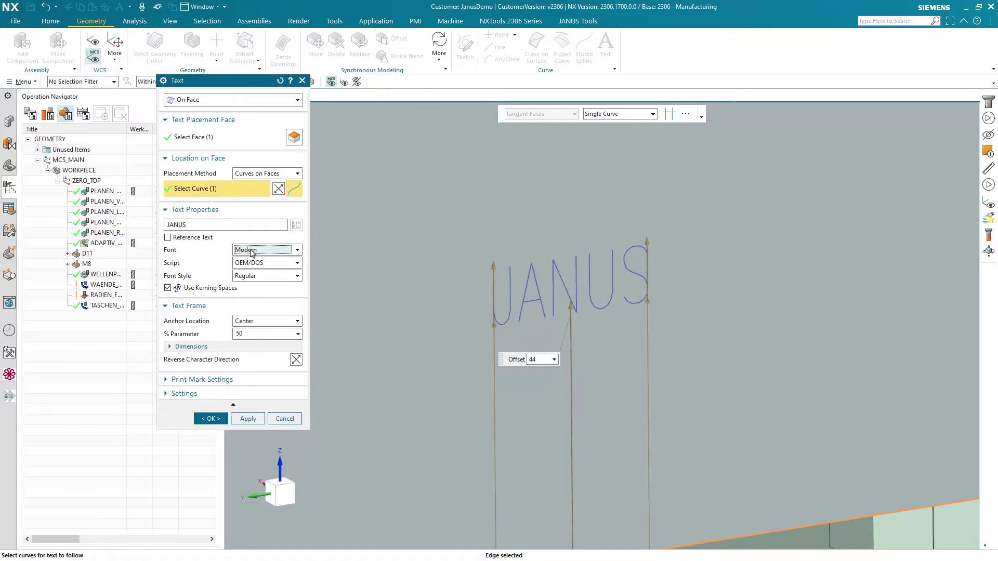
scroll(468, 236, "up", 3)
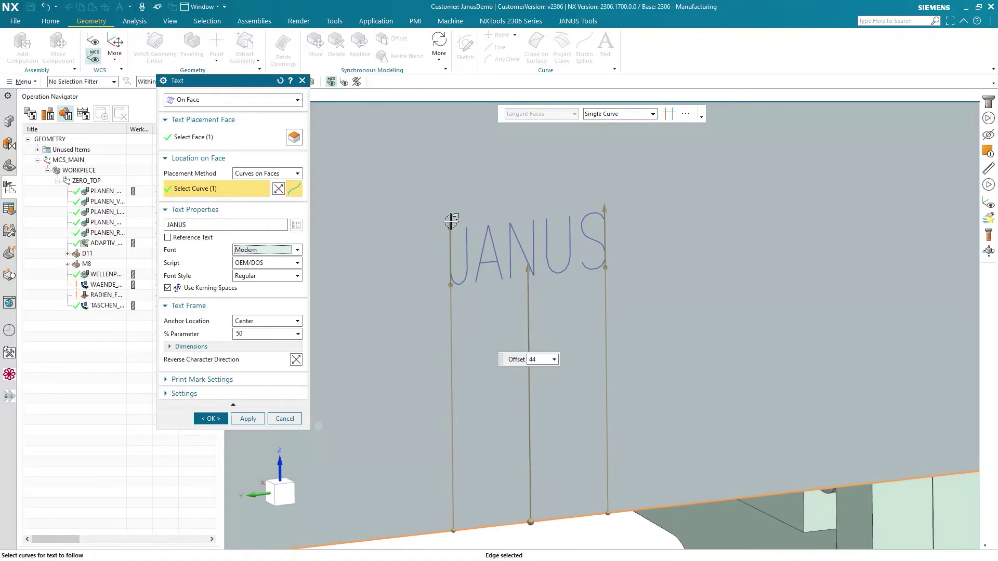
left_click(263, 250)
left_click(315, 289)
scroll(520, 270, "down", 2)
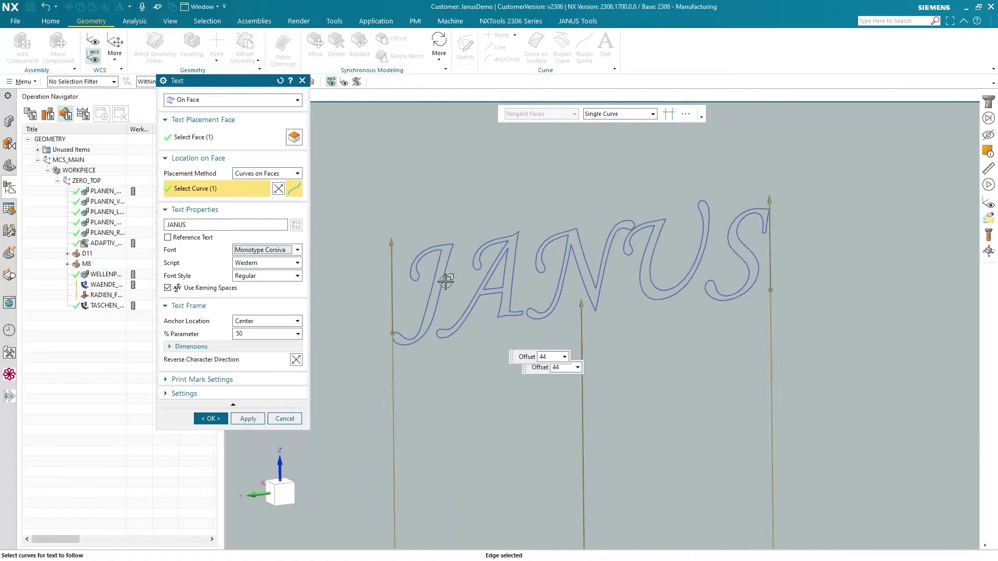
left_click(288, 253)
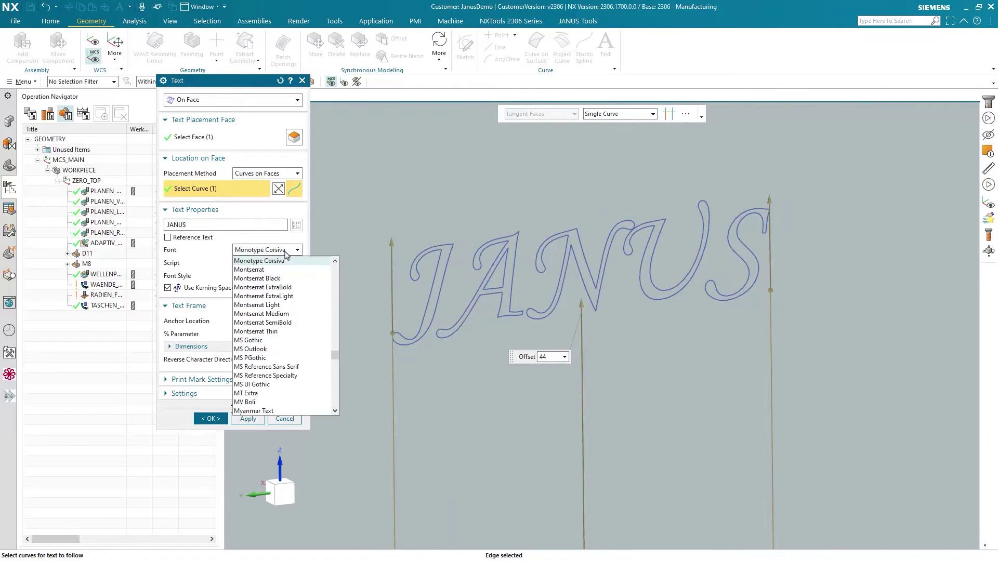
scroll(287, 281, "up", 3)
left_click(287, 259)
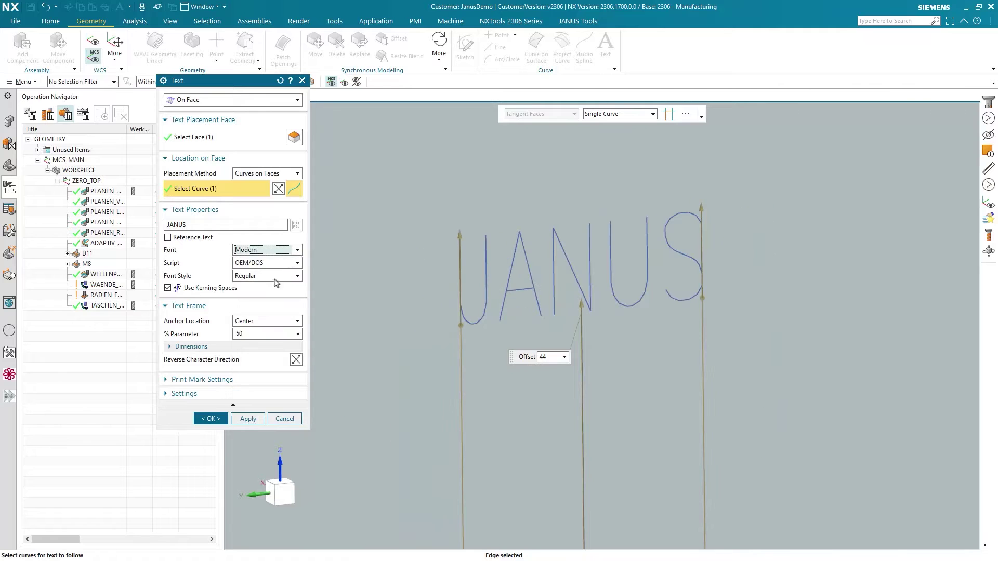
left_click(211, 419)
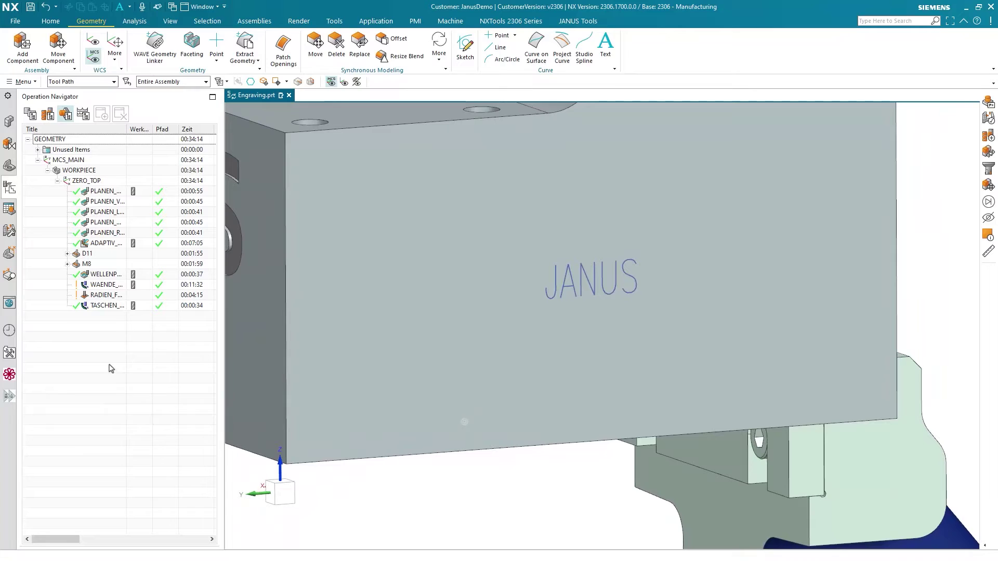
Insert a mill_contour Curve Drive operation CURVE_DRIVE under ZERO_TOP using tool JE_TURBOSPINDEL1160936.
right_click(106, 180)
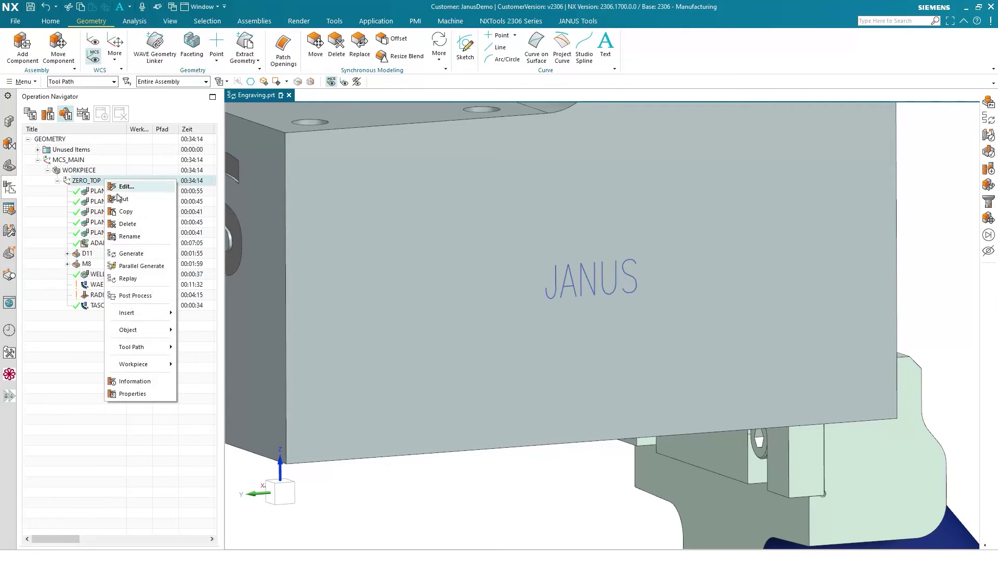
mouse_move(151, 313)
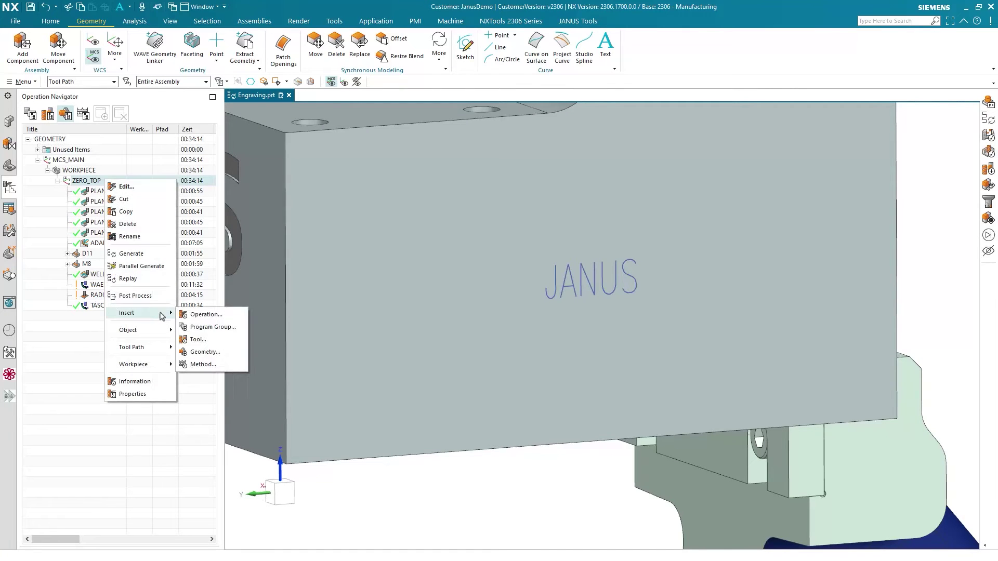
left_click(203, 315)
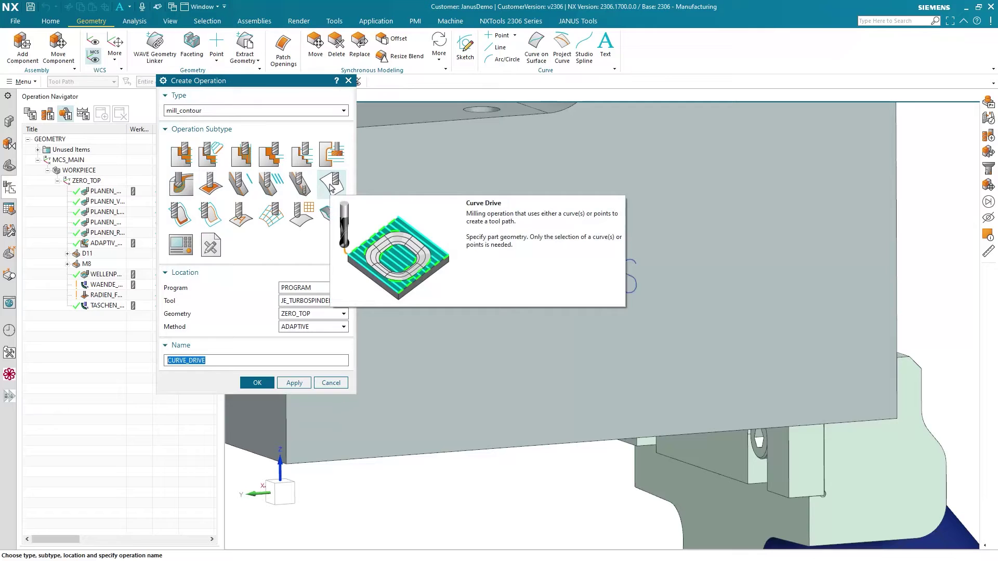
left_click(331, 186)
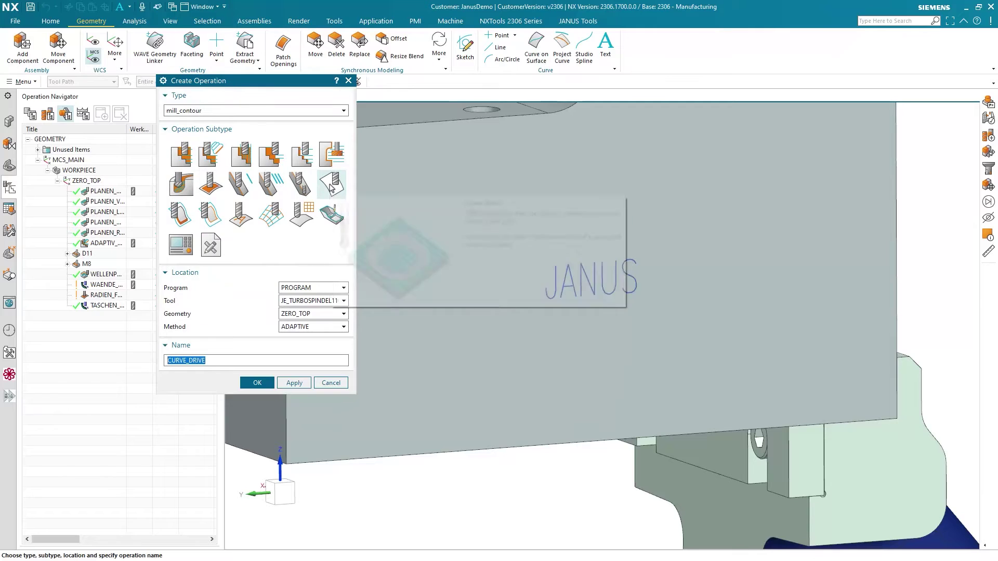
left_click(322, 302)
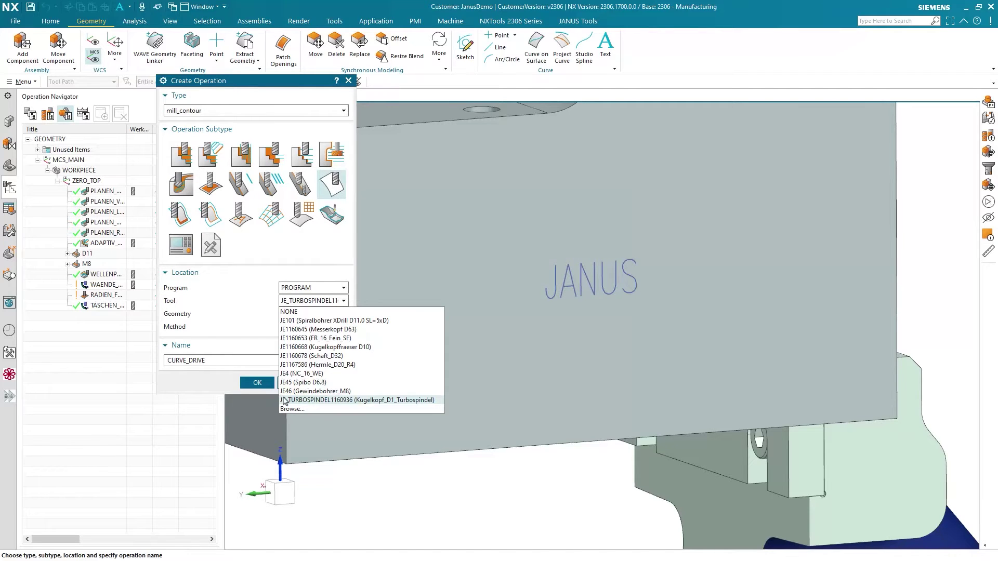
left_click(204, 299)
left_click(263, 386)
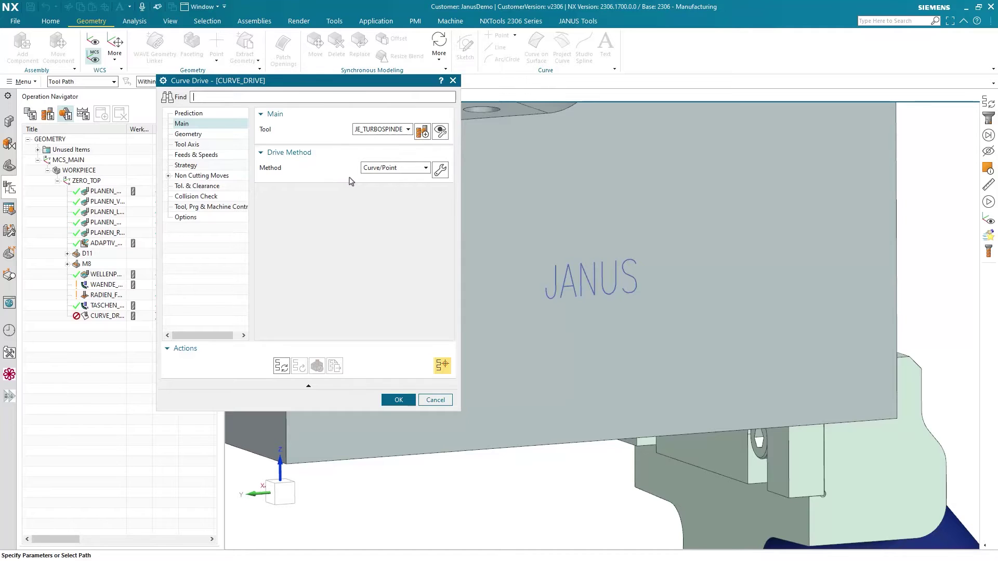
Select the six curves of the Text (15) feature as the Curve/Point drive geometry.
left_click(440, 172)
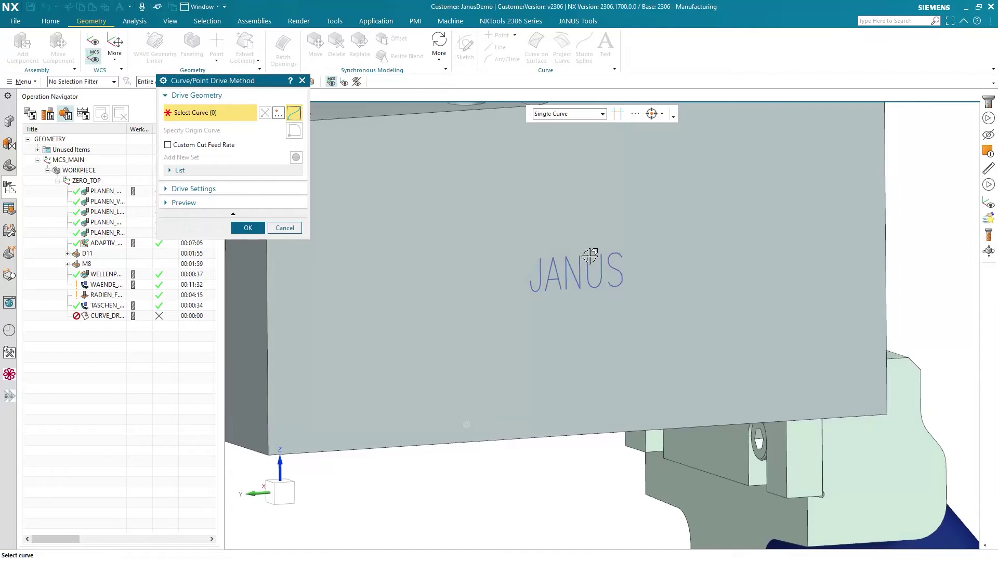
scroll(589, 255, "down", 5)
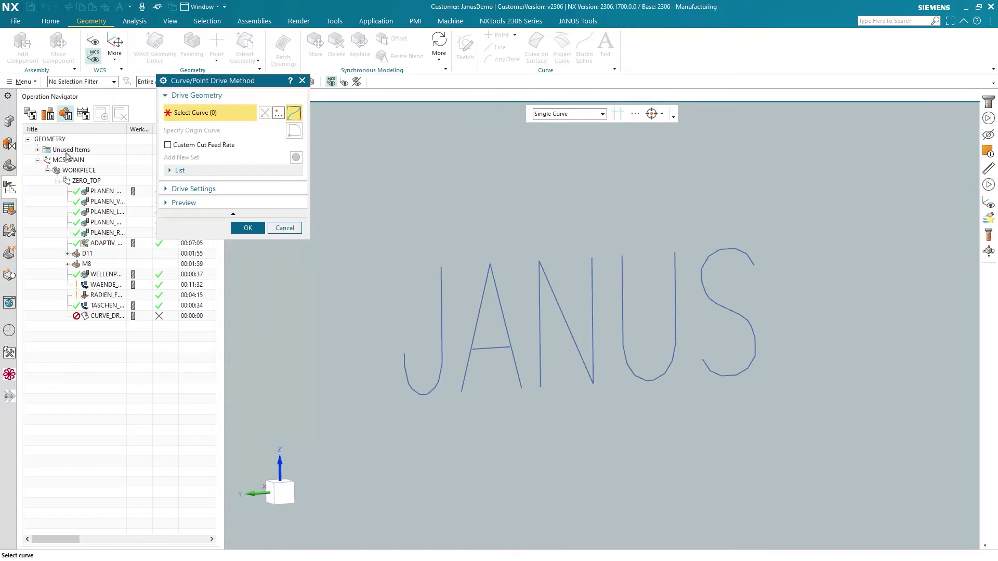
left_click(10, 165)
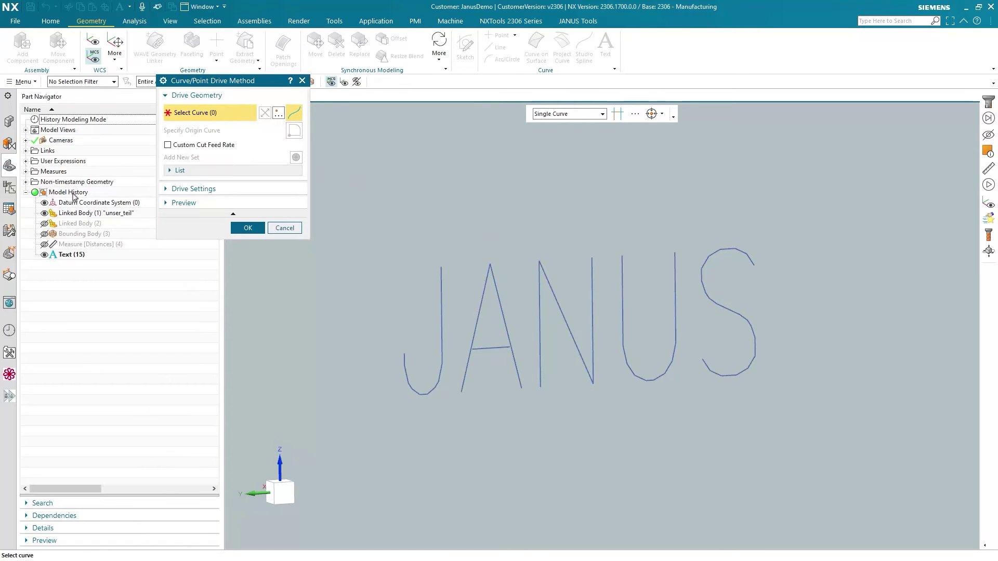
left_click(77, 257)
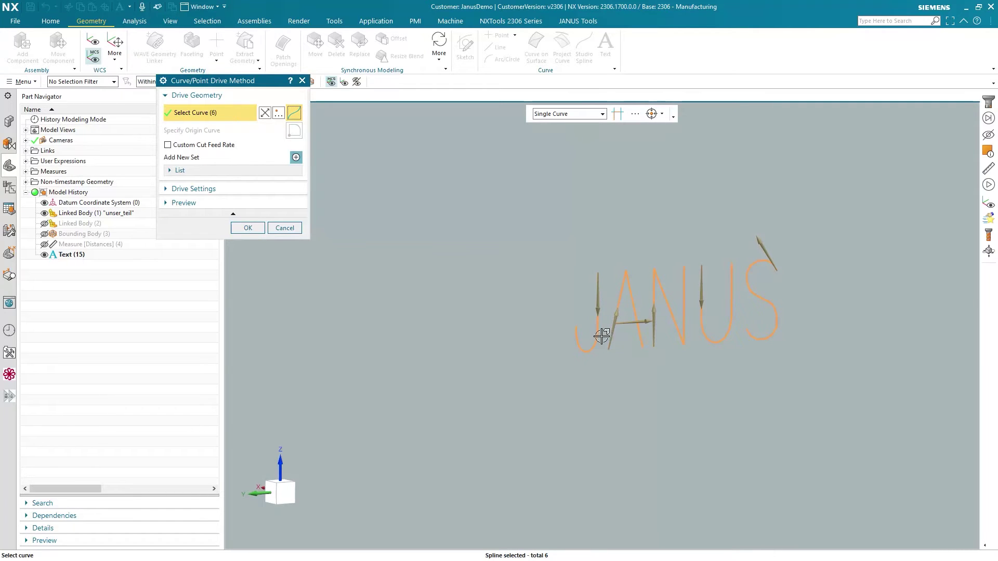
left_click(248, 228)
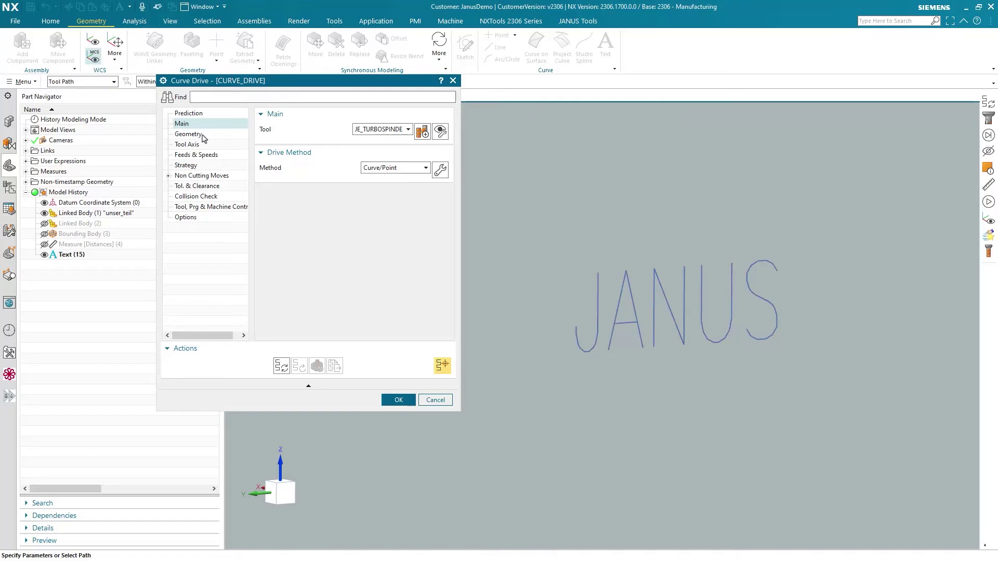
Change the part stock from 0.2000 to -0.15.
left_click(181, 136)
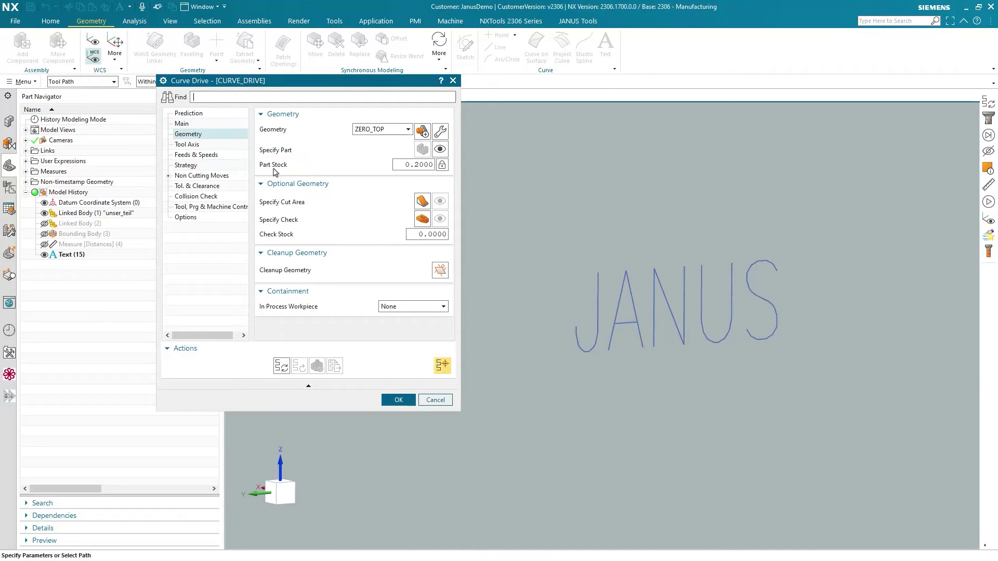
left_click(412, 165)
type("-.15")
Set the tool axis to a vector normal to the side face (A 90, C 270).
left_click(193, 145)
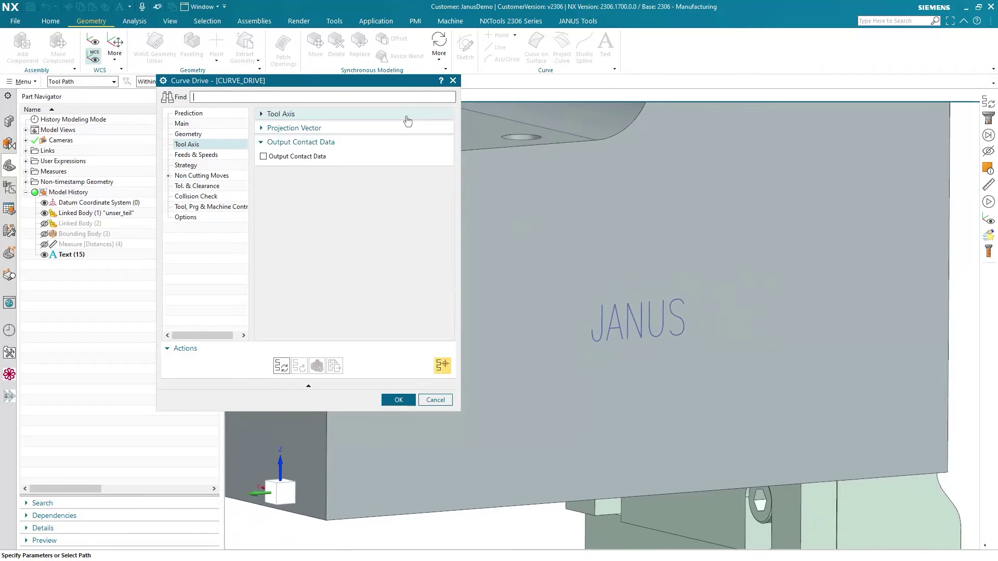
left_click(407, 119)
left_click(414, 130)
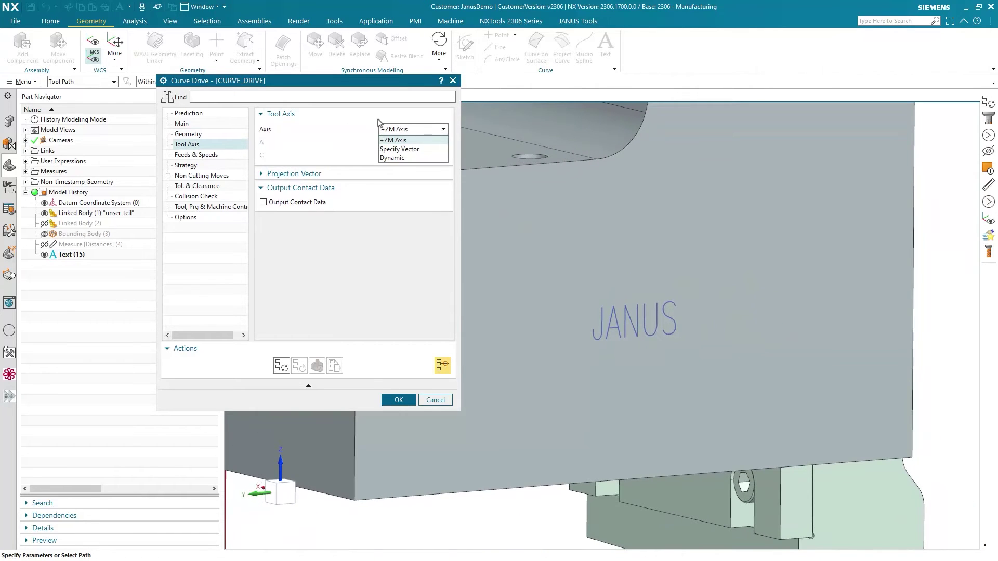
left_click(392, 149)
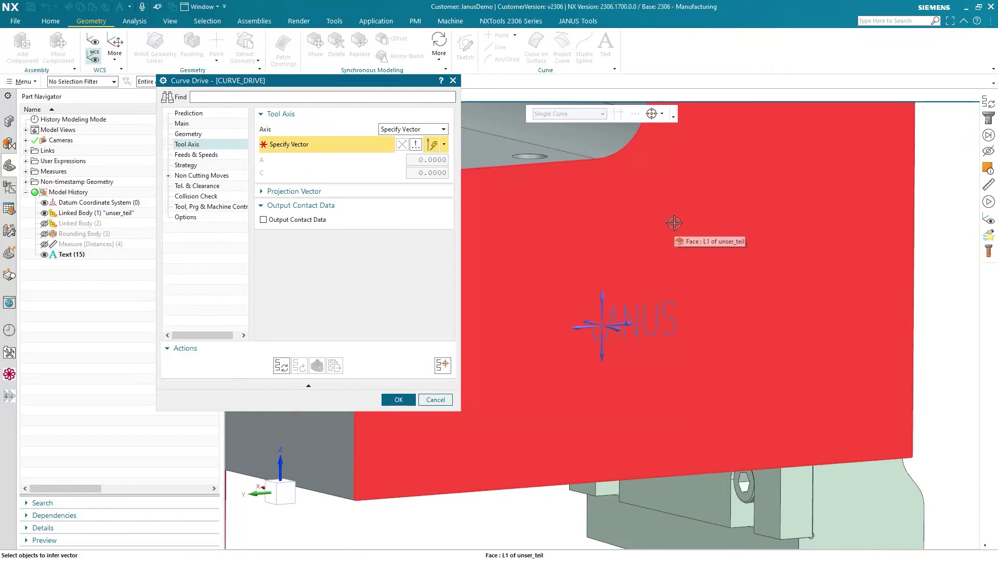
left_click(676, 222)
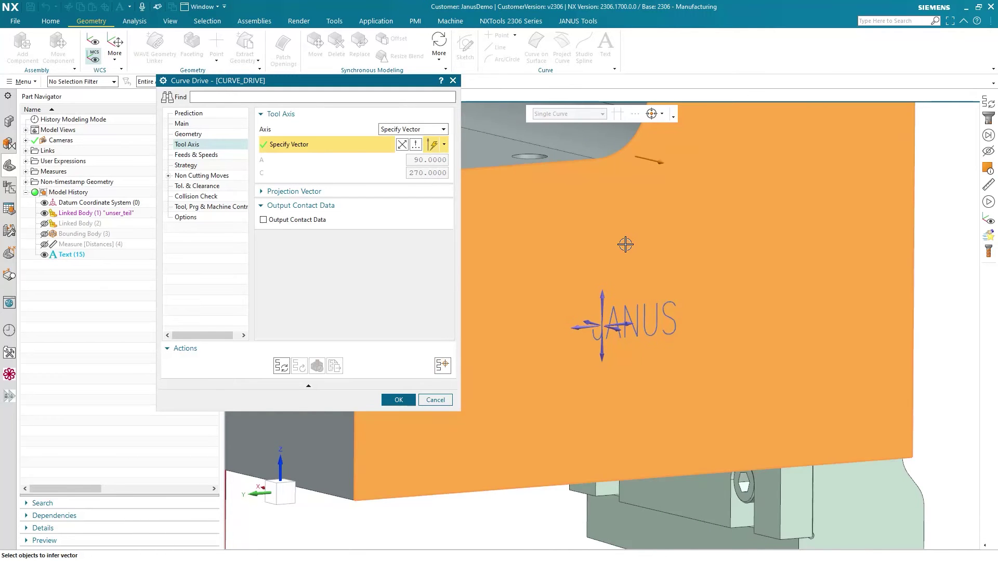
mouse_move(625, 245)
middle_mouse_down()
mouse_move(655, 249)
mouse_move(632, 246)
middle_mouse_up()
left_click(475, 211)
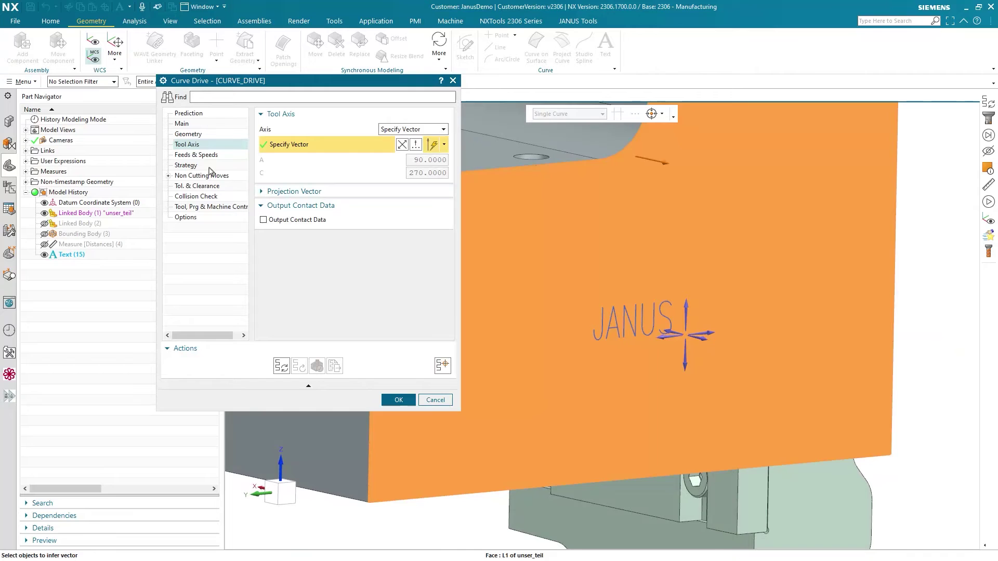
left_click(169, 177)
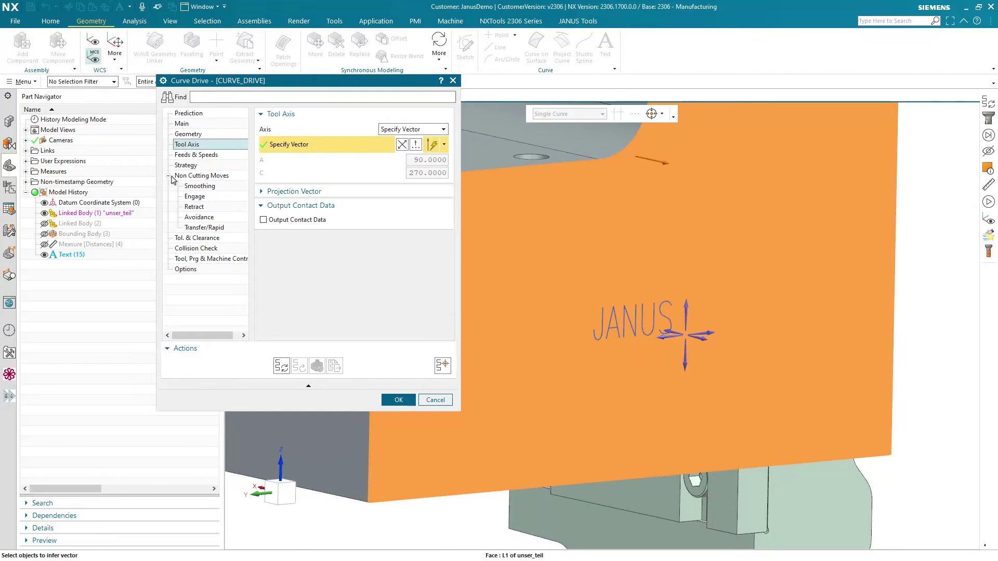
Make the engage a Plunge from a 3 mm height, leaving retract as Same as Engage.
left_click(196, 196)
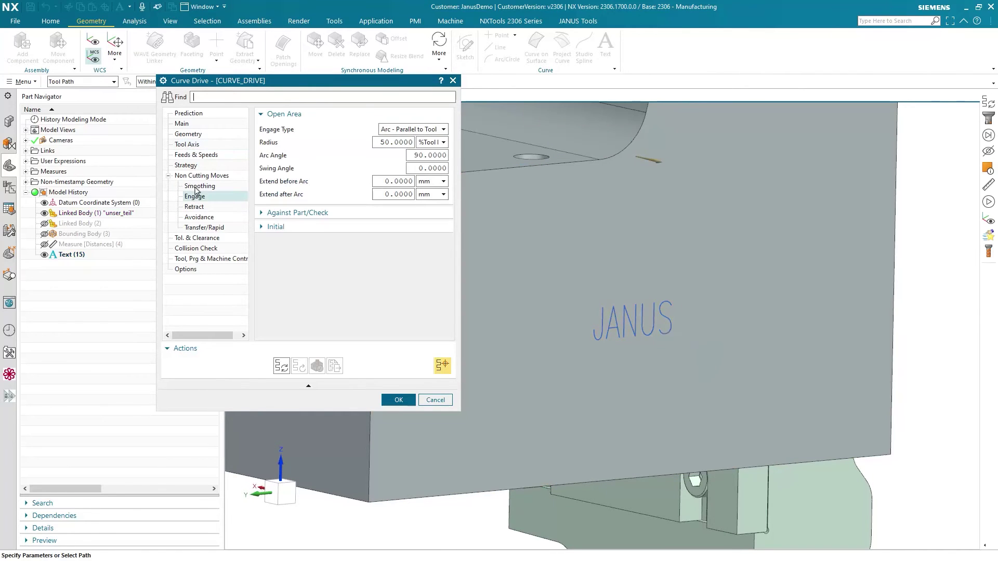
left_click(419, 130)
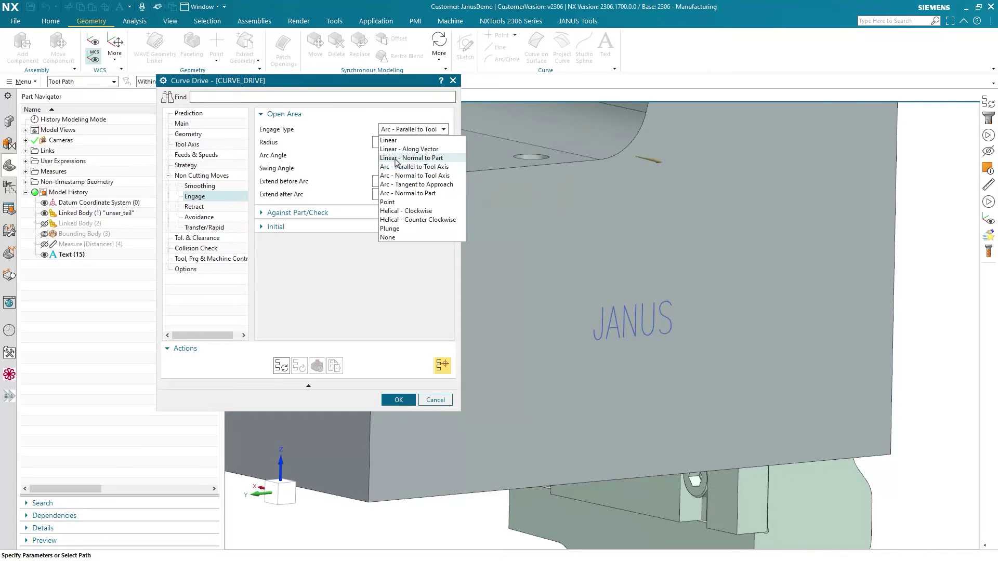
left_click(409, 228)
left_click(387, 161)
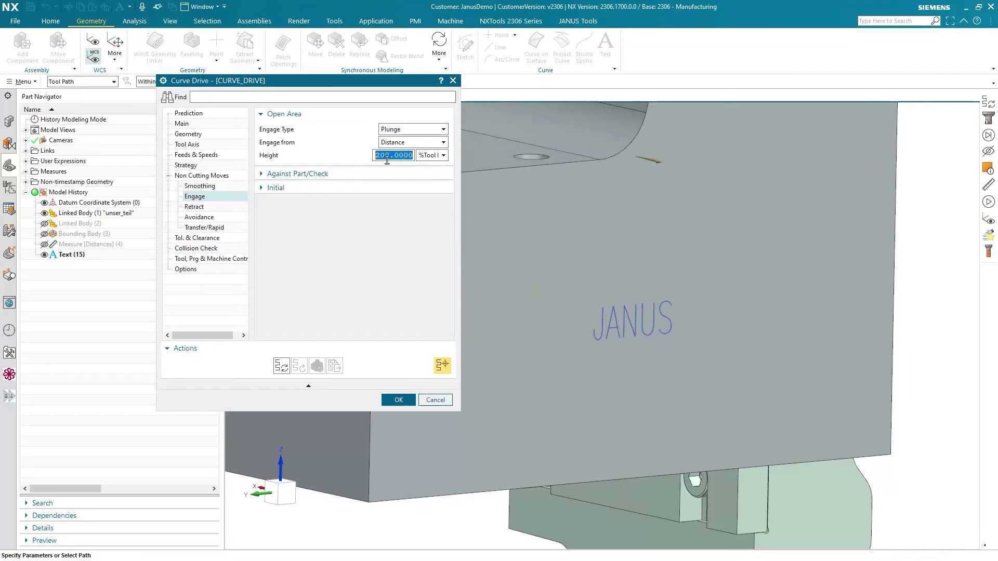
type("3")
key("Tab")
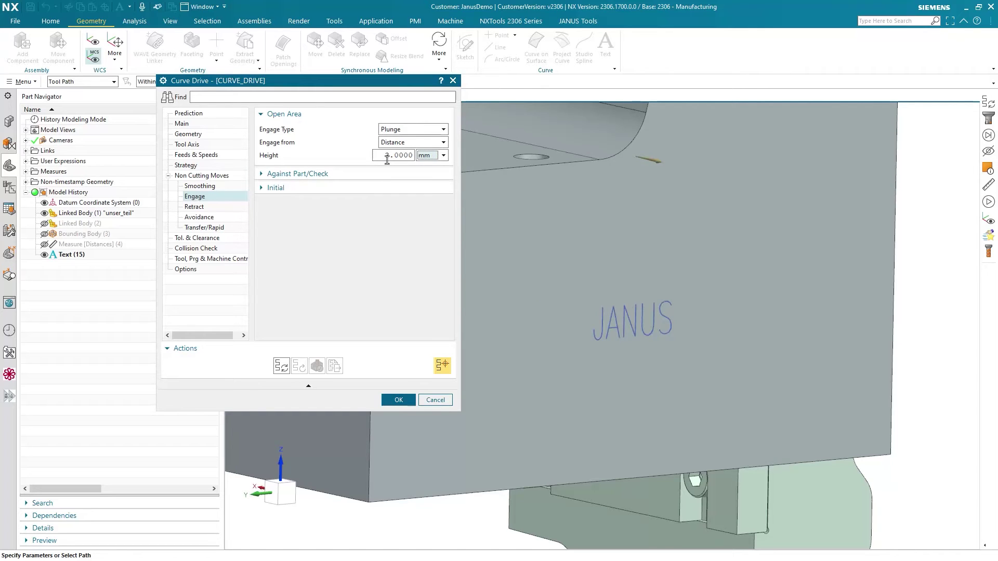
left_click(201, 207)
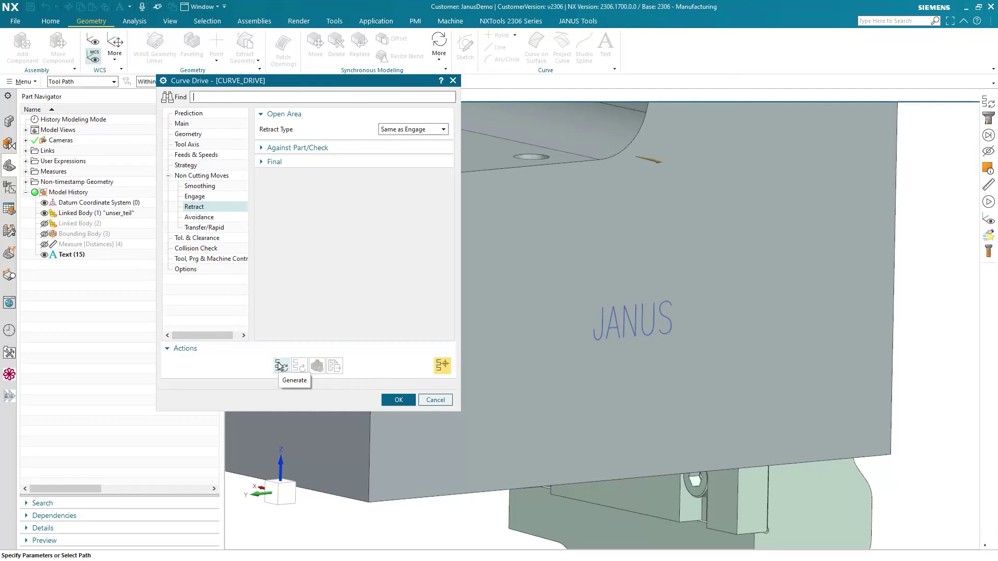
Generate the toolpath along the JANUS text and check the tool at several path points.
left_click(280, 367)
left_click(399, 400)
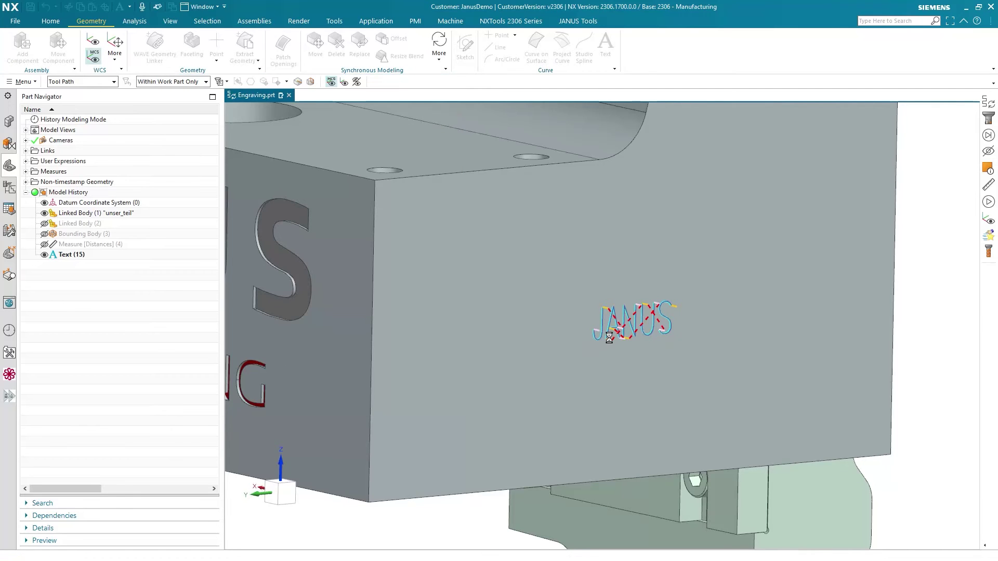
middle_click_drag(609, 337, 605, 335)
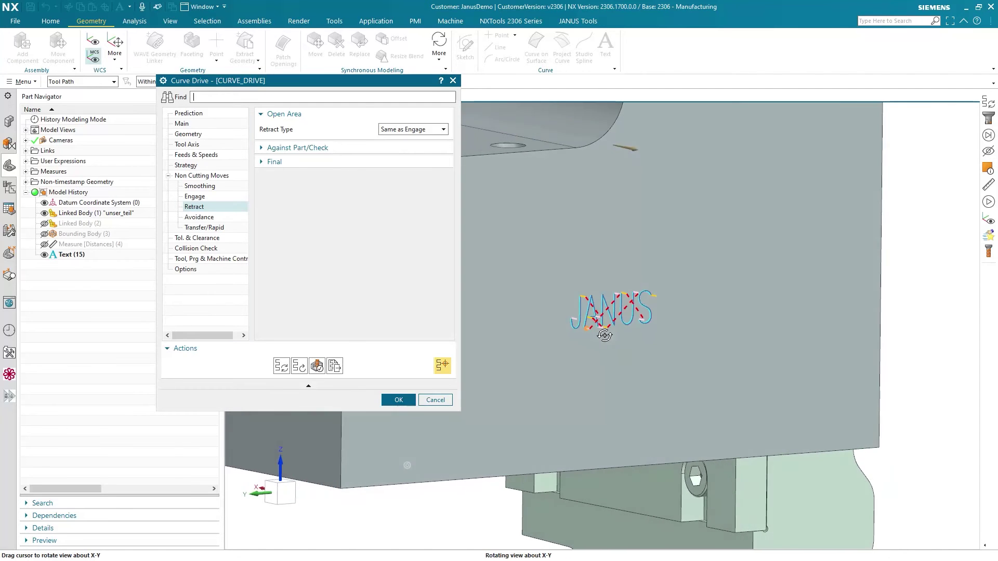
scroll(604, 335, "up", 3)
left_click(556, 287)
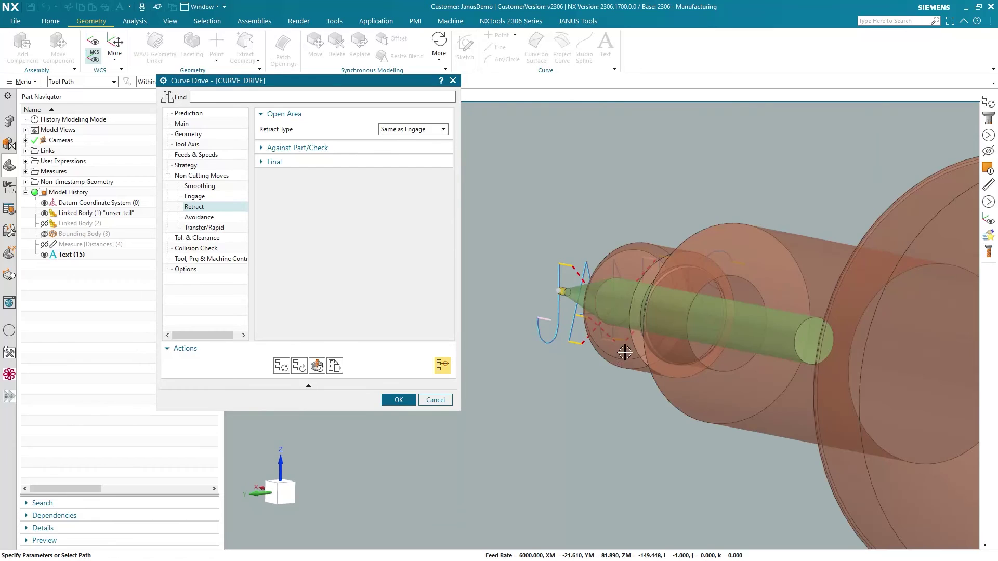
left_click(589, 267)
left_click(616, 270)
left_click(614, 294)
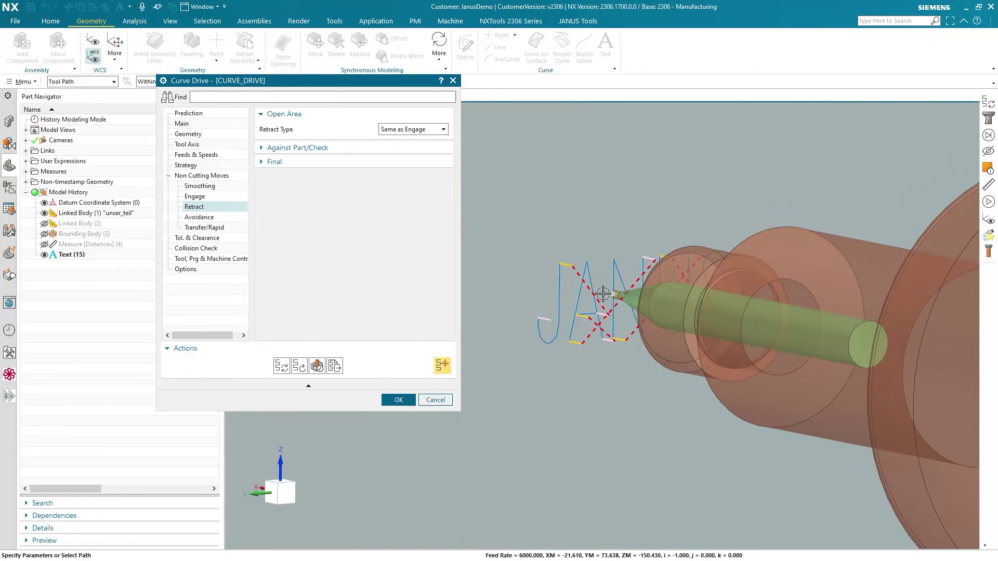
Accept the operation, clear the toolpath display, and fit the part in view.
left_click(406, 399)
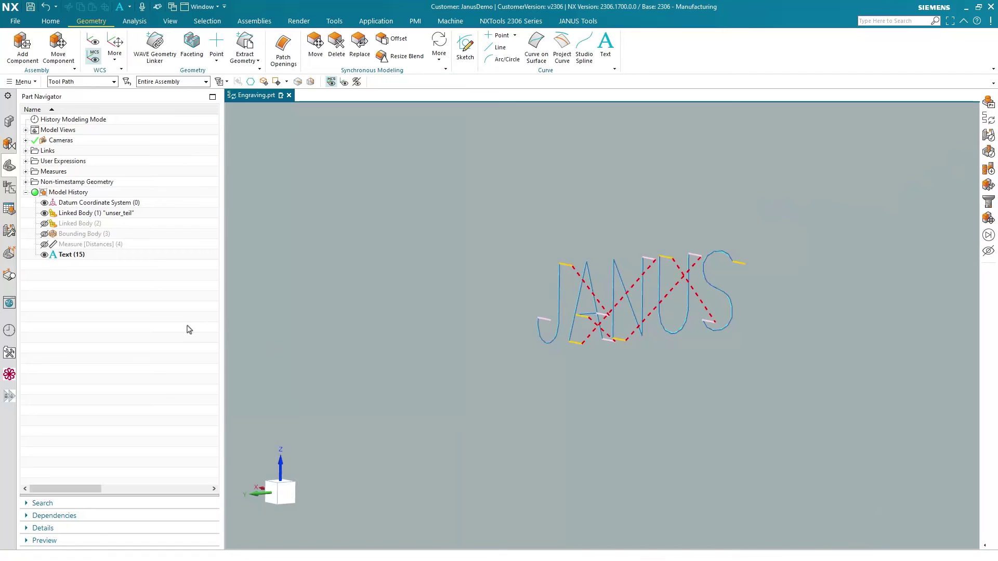
left_click(142, 311)
key("ctrl+f")
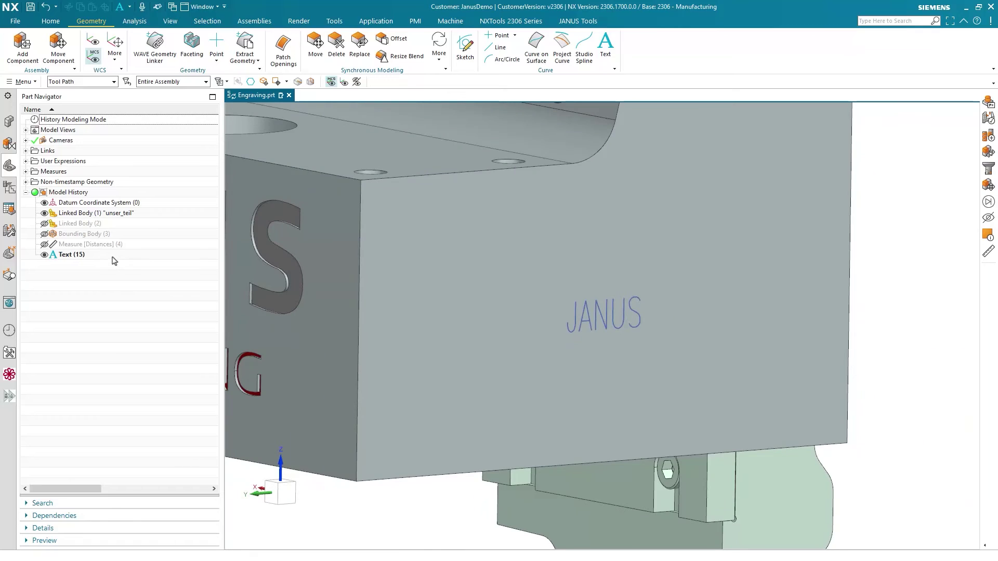
Reopen the Text (15) feature and append 'Engineering' after JANUS.
double_click(73, 254)
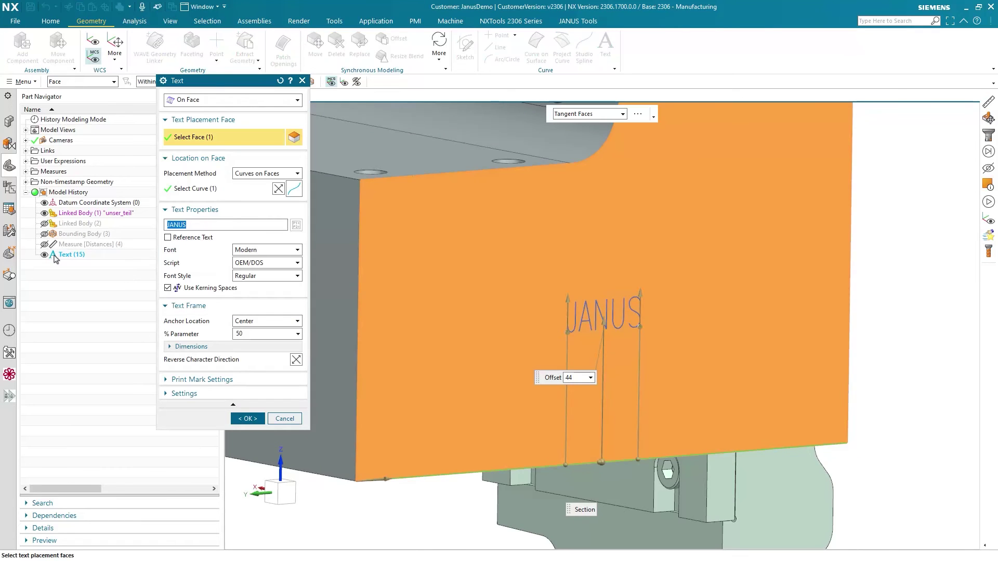
left_click(195, 226)
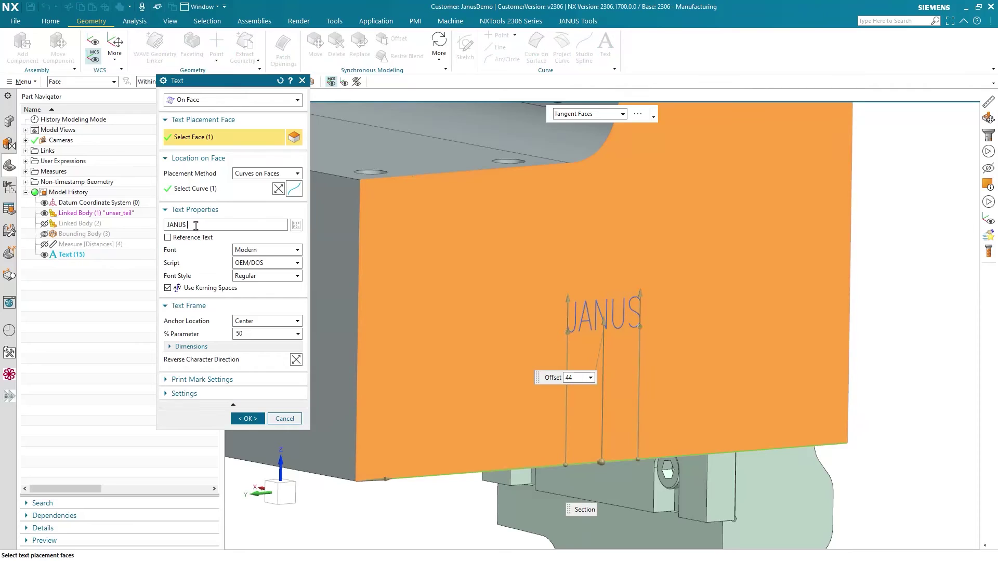
type("E")
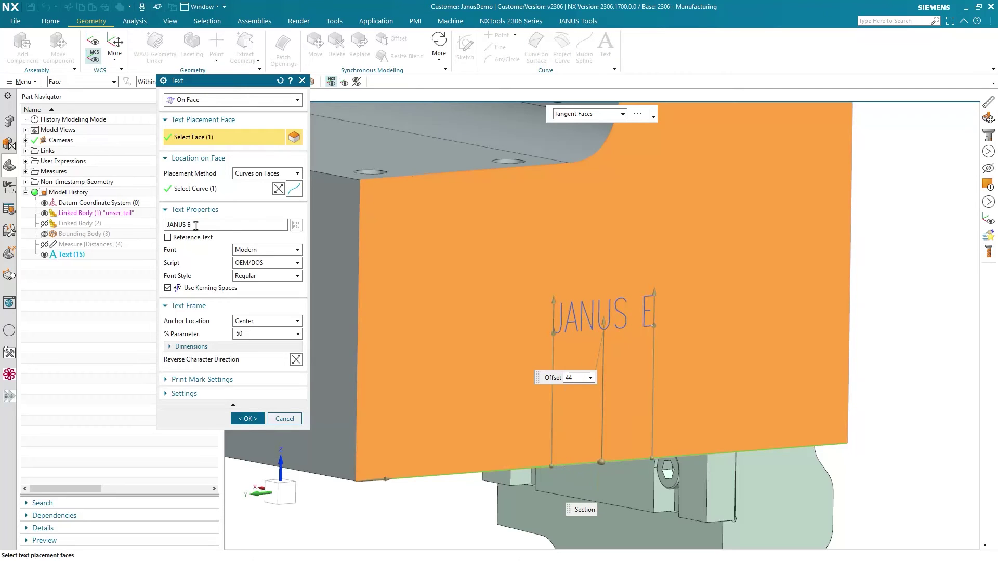
type("ngi")
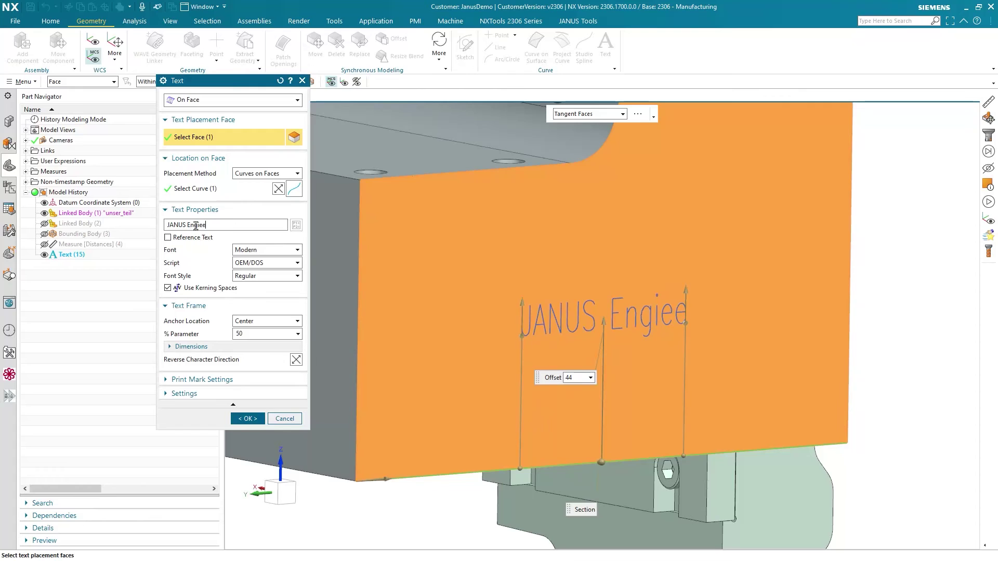
type("neering")
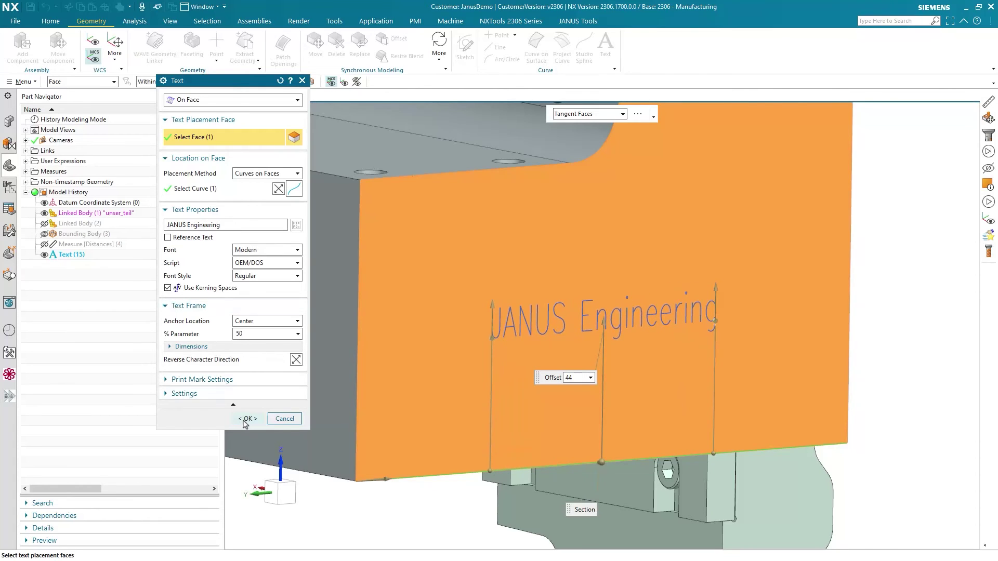
Confirm the JANUS Engineering text and regenerate CURVE_DRIVE along it (time 00:00:08).
left_click(245, 421)
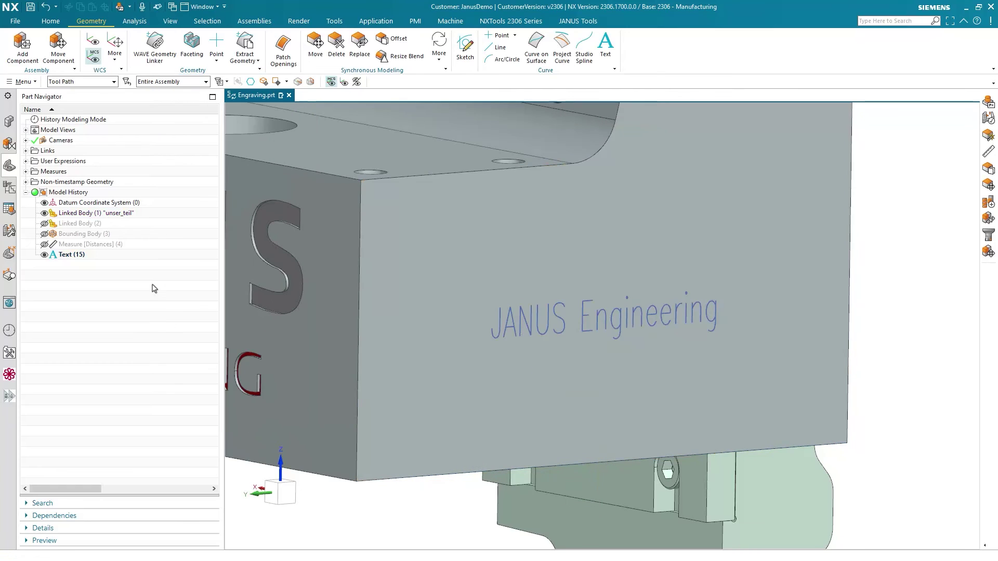
left_click(10, 190)
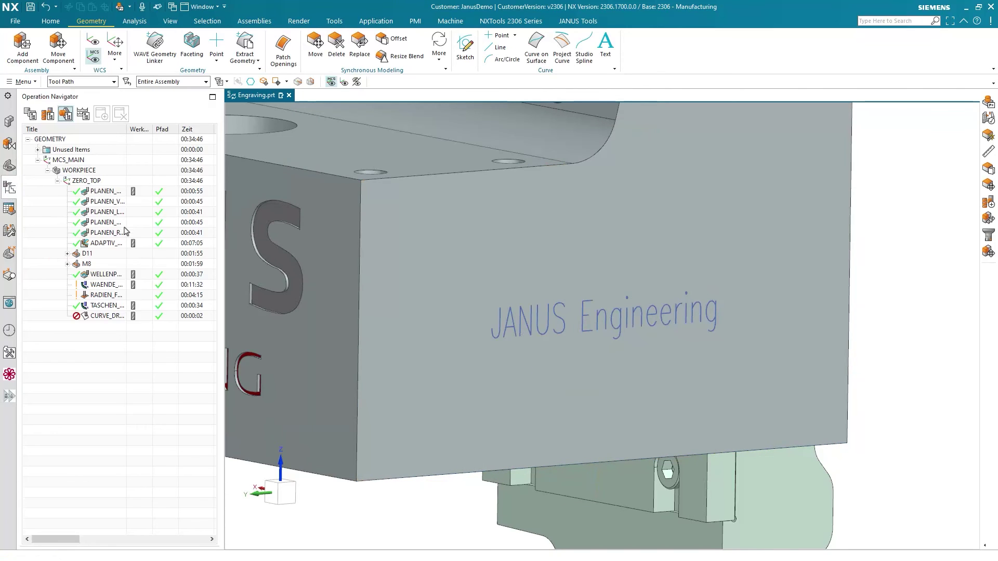
left_click(111, 317)
right_click(110, 317)
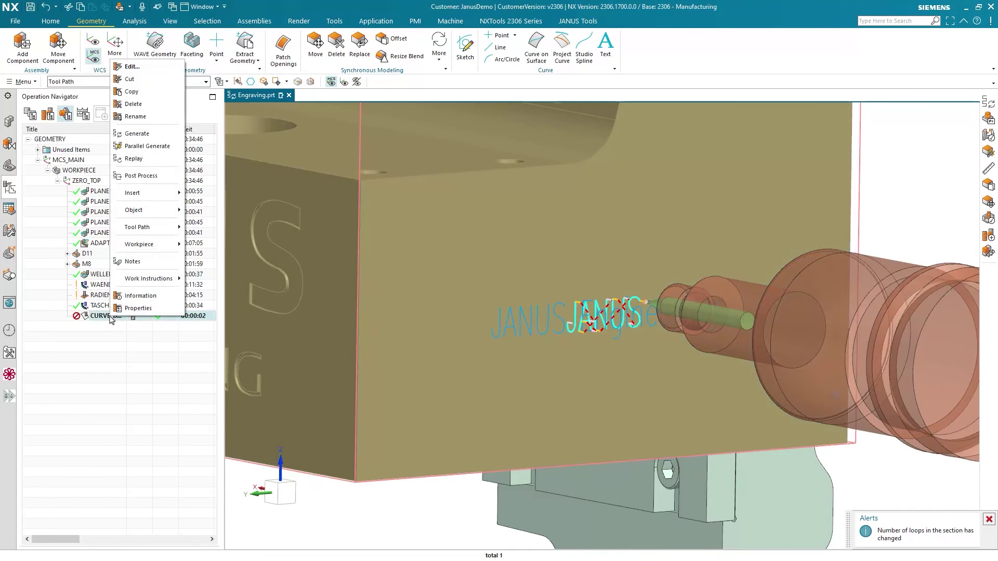
left_click(115, 380)
key("F8")
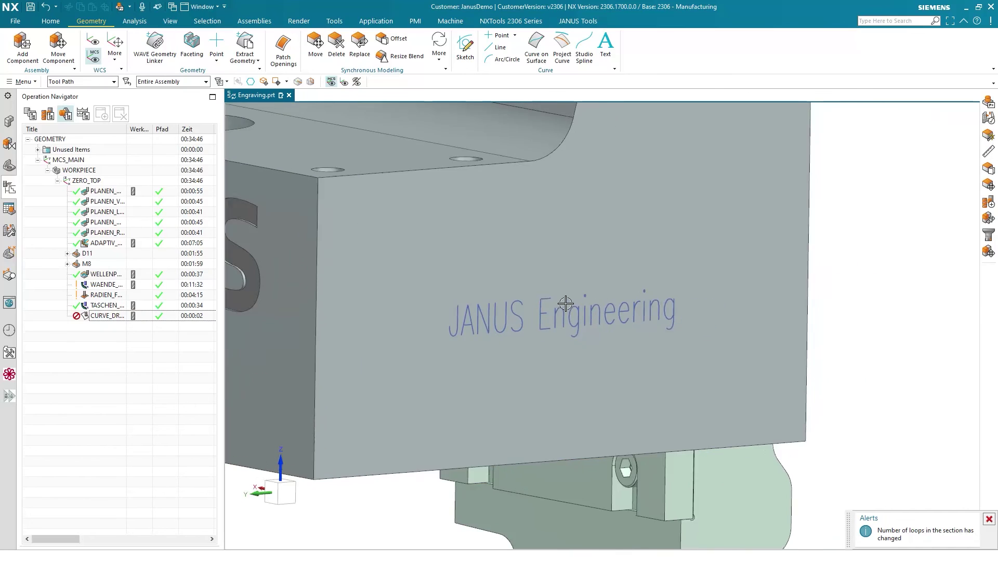
right_click(114, 318)
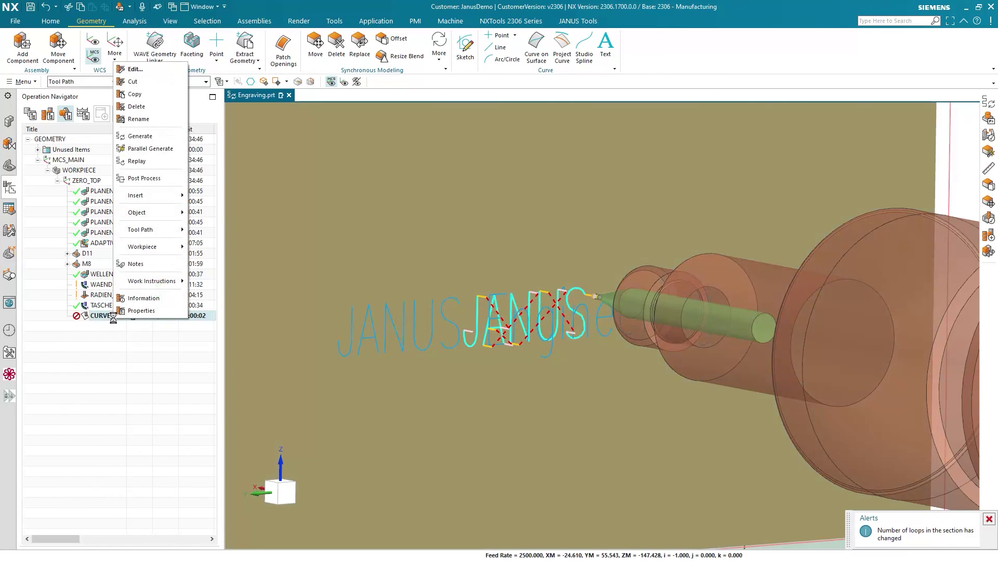
left_click(167, 136)
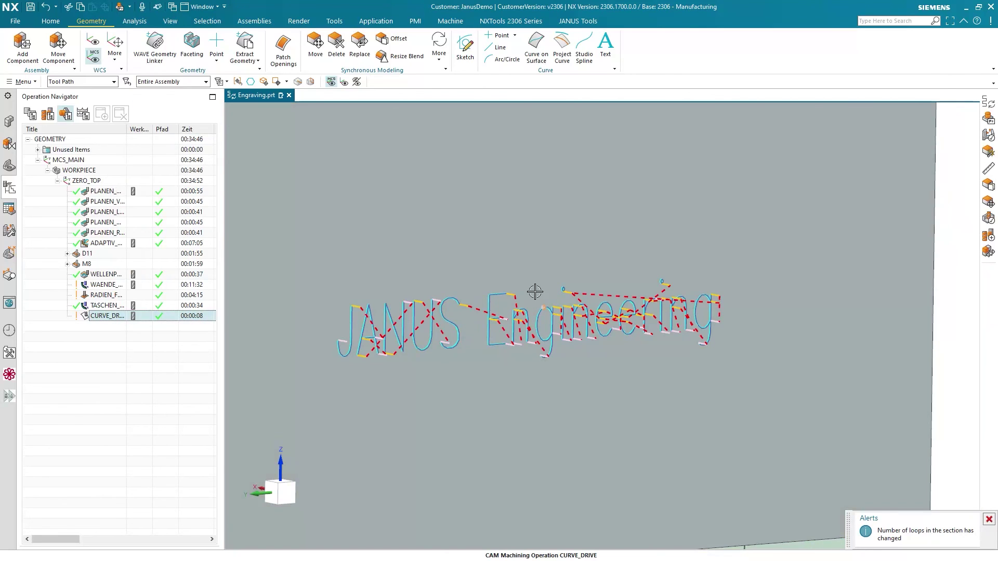
middle_click_drag(535, 291, 524, 251)
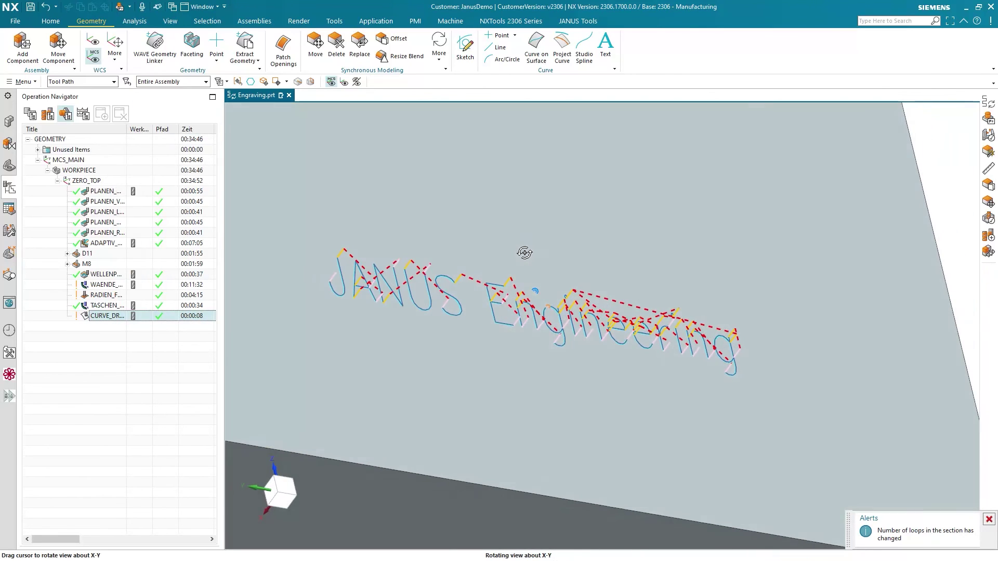